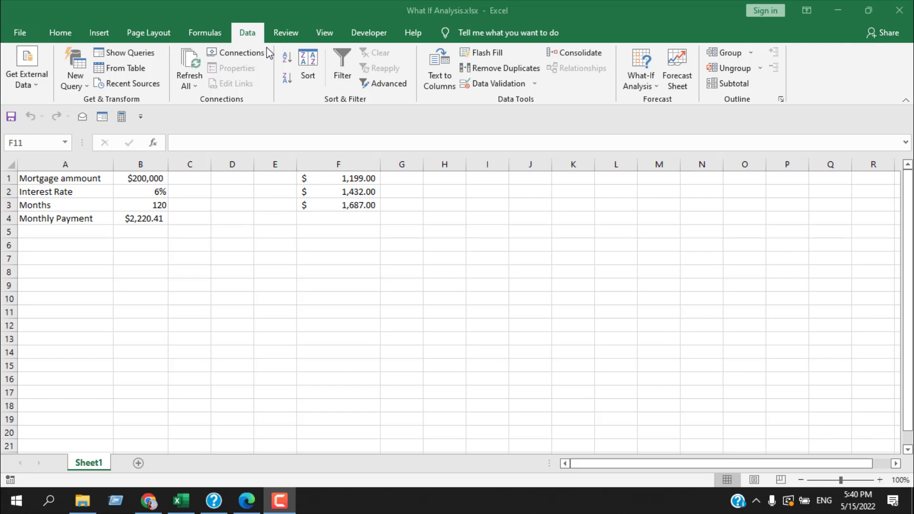
# Review the mortgage amount, interest rate and months in B1:B3 and the PMT formula in B4.
pyautogui.click(642, 82)
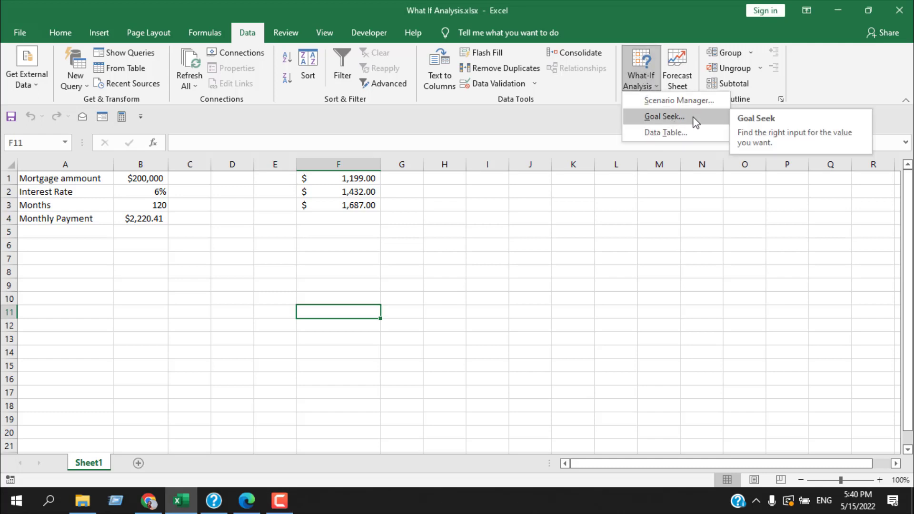
pyautogui.click(623, 261)
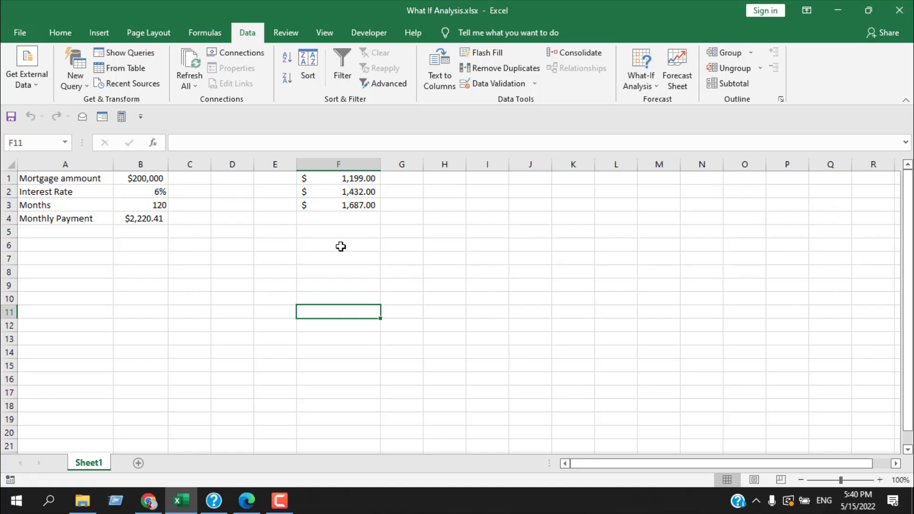
pyautogui.click(156, 180)
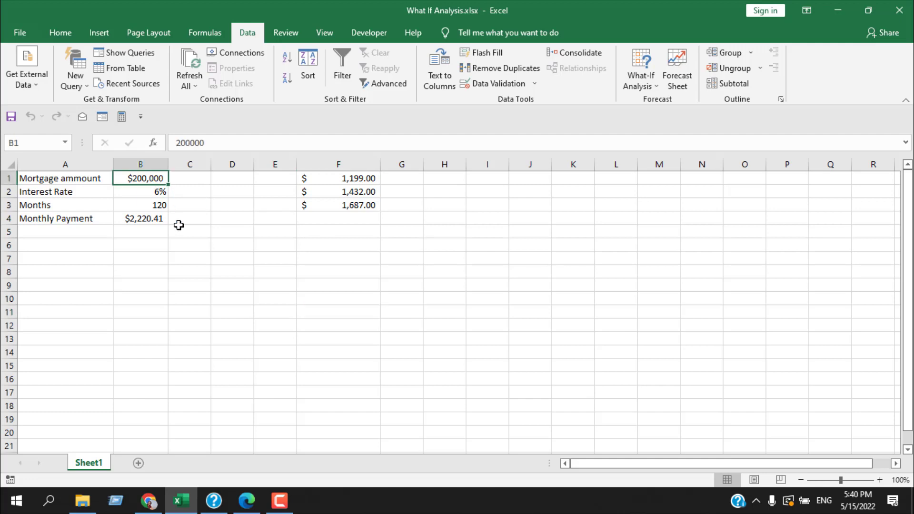
pyautogui.click(122, 191)
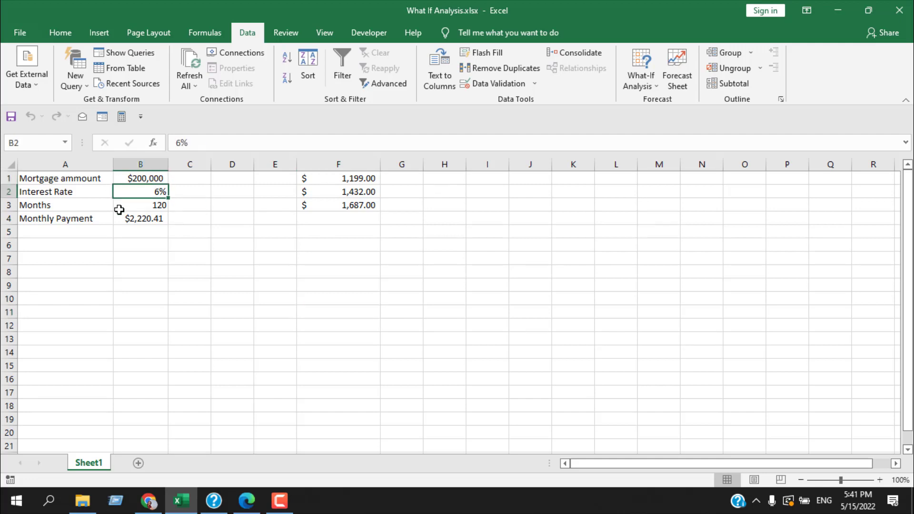
pyautogui.click(117, 208)
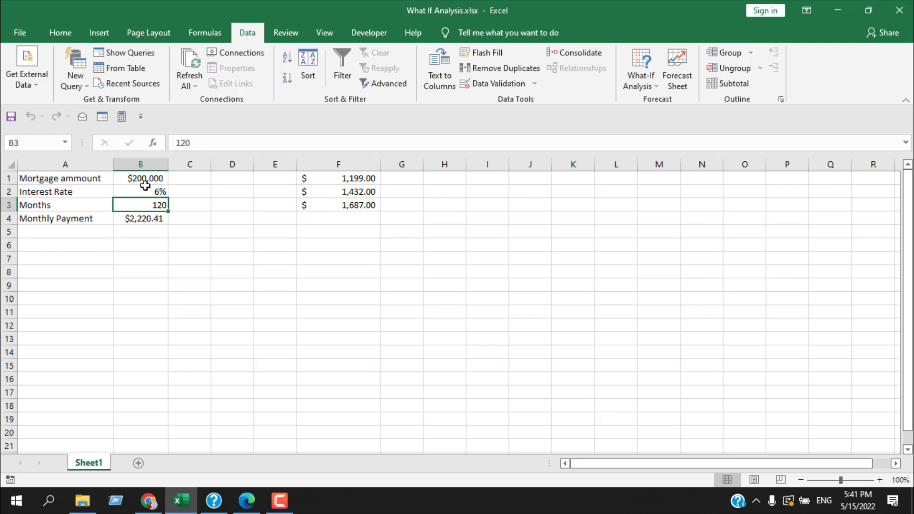
pyautogui.click(142, 218)
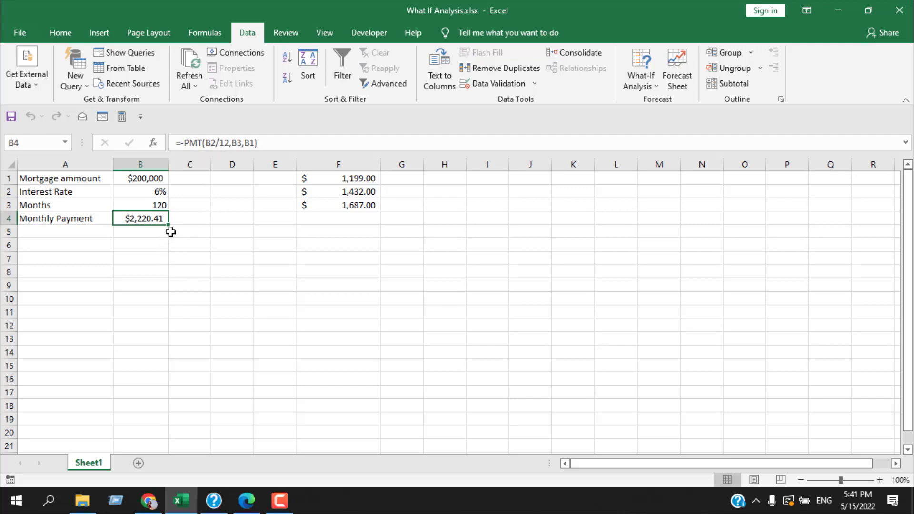
pyautogui.click(258, 221)
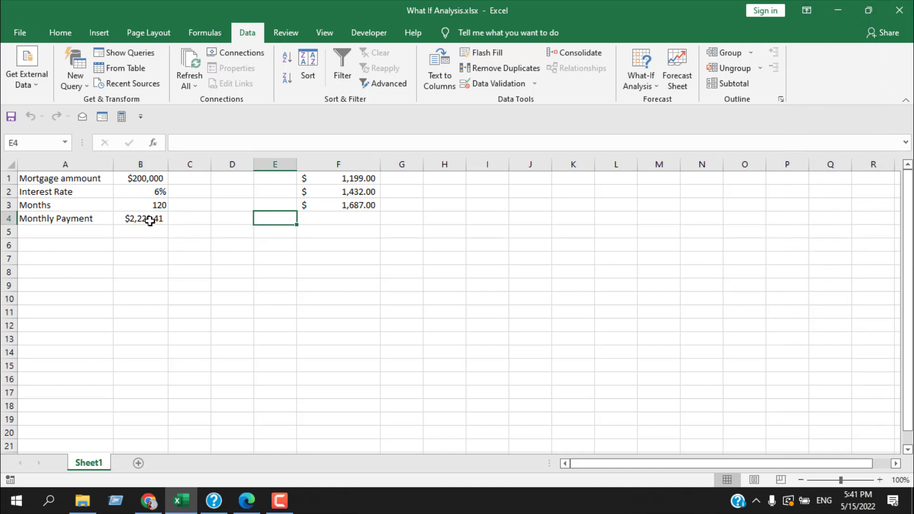
pyautogui.click(125, 222)
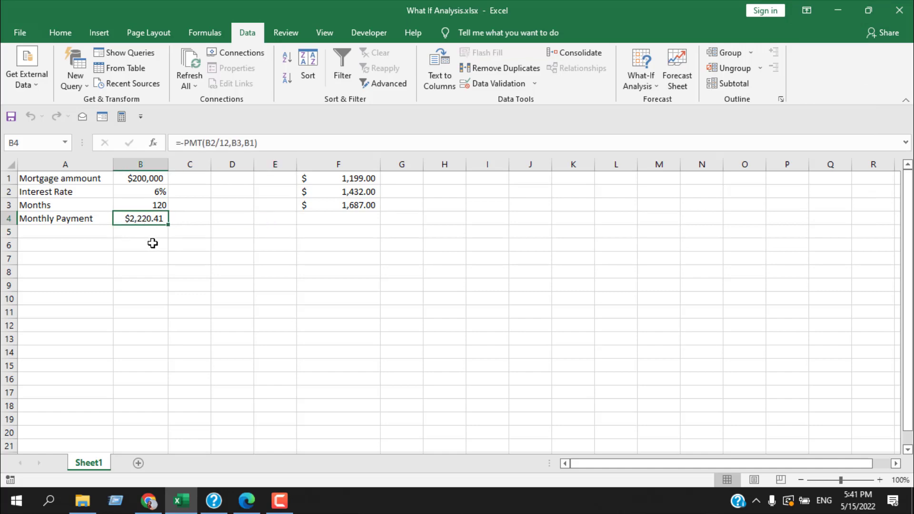
# Recheck B1:B3 and the $1,687 target payment in F3, then return to B4.
pyautogui.click(154, 179)
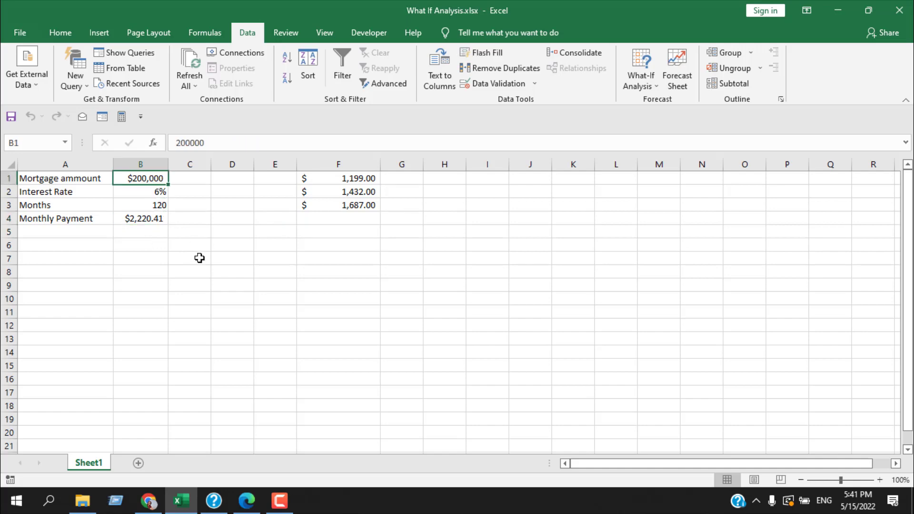
pyautogui.click(156, 189)
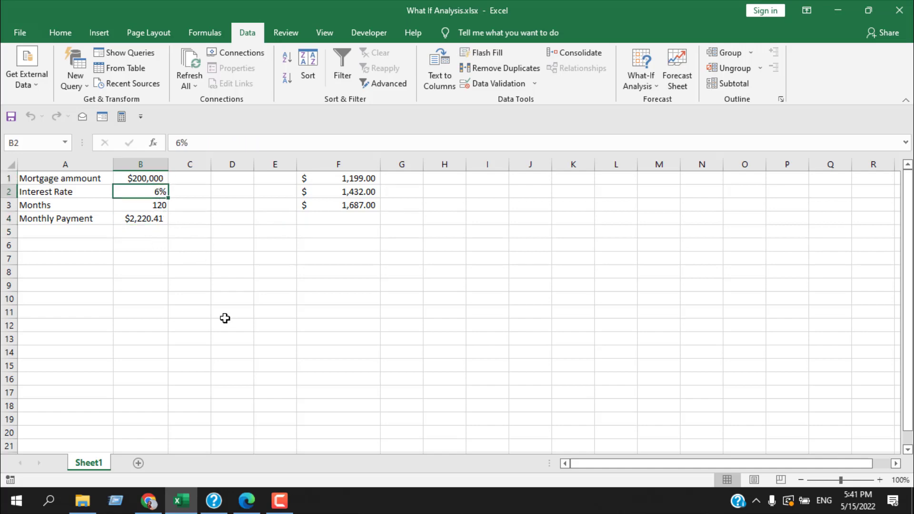
pyautogui.click(135, 205)
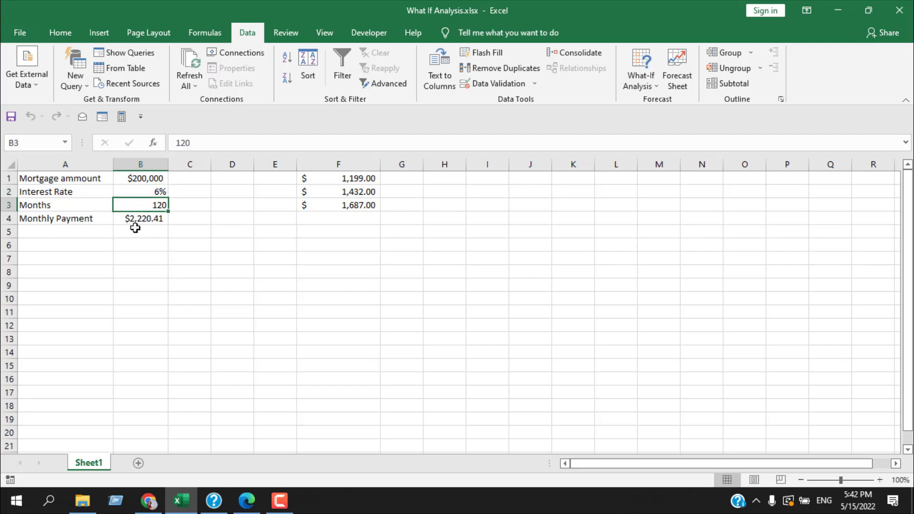
pyautogui.hotkey('ctrl', 'Right')
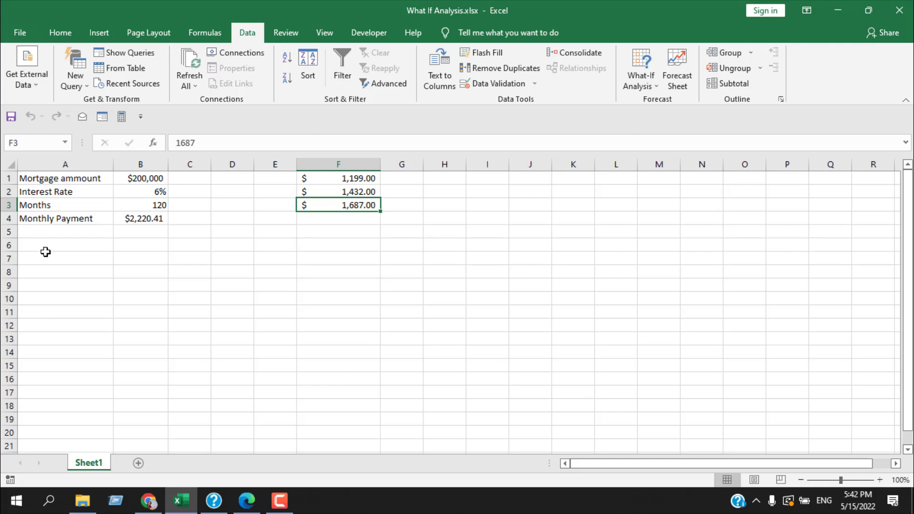
pyautogui.hotkey('ctrl', 'Left')
pyautogui.press('Down')
# Try 150 and then 200 months in B3 and check the recalculated payment in B4.
pyautogui.click(143, 201)
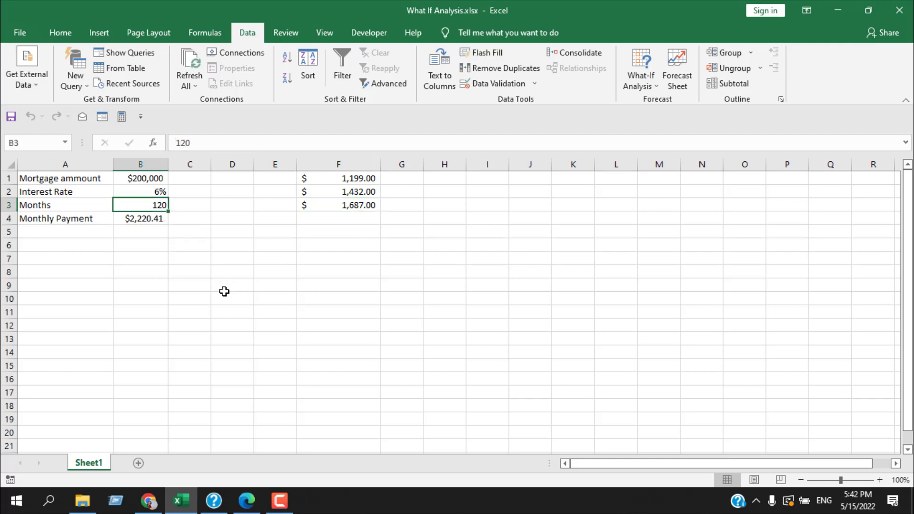
pyautogui.write('15')
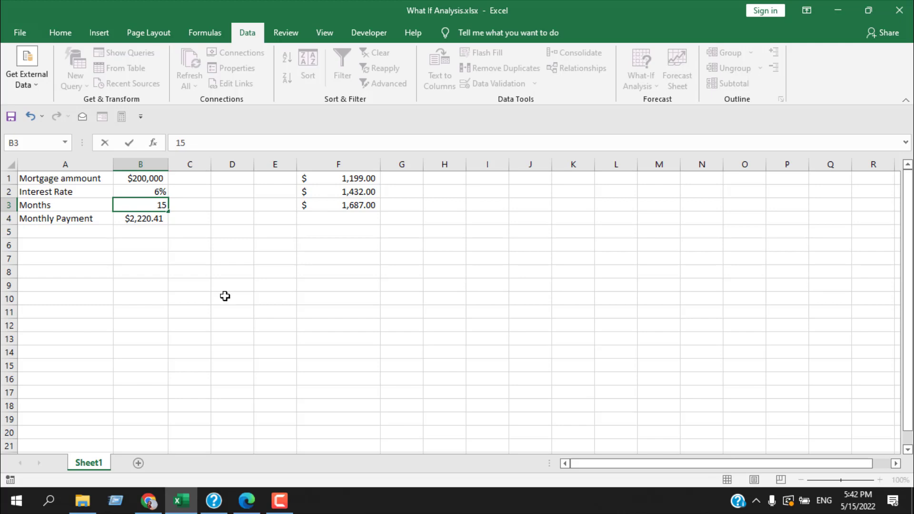
pyautogui.write('0')
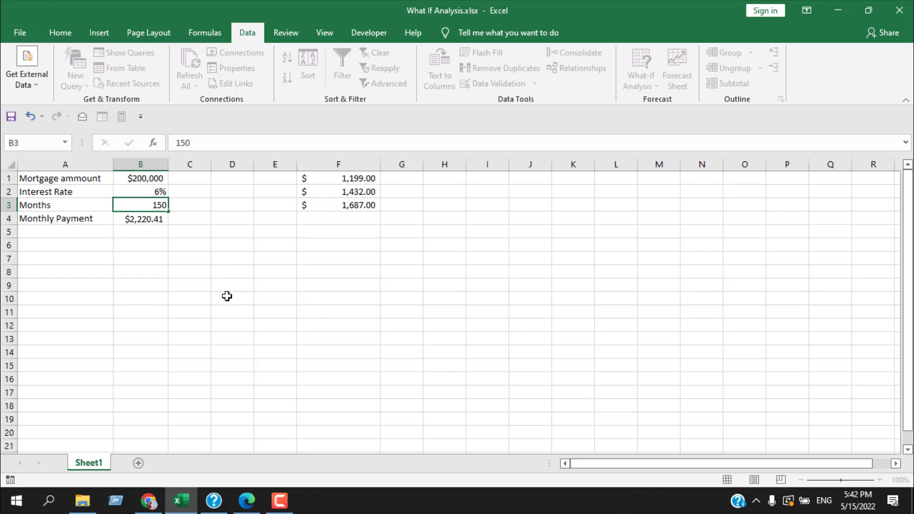
pyautogui.press('Tab')
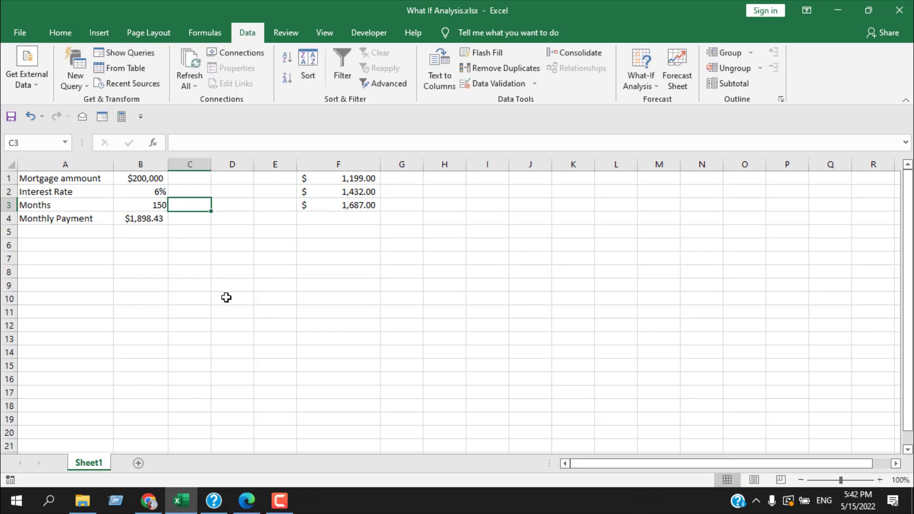
pyautogui.click(139, 205)
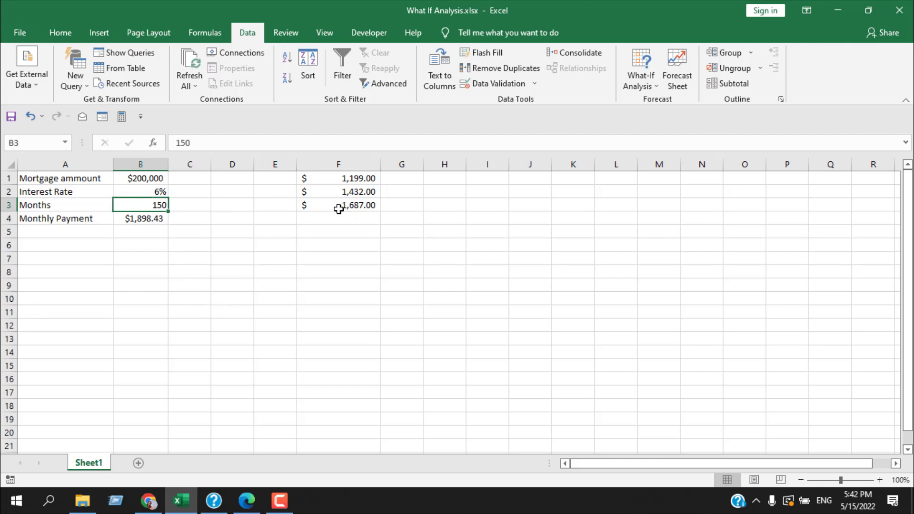
pyautogui.write('200')
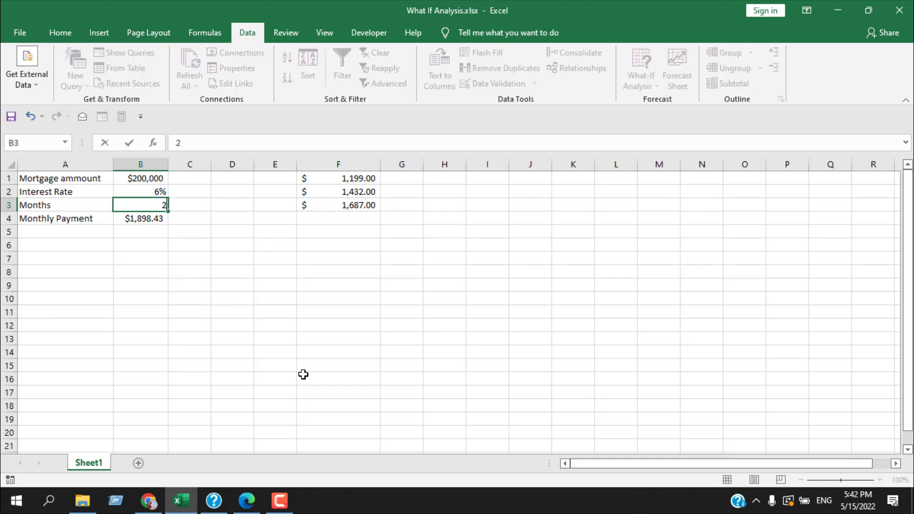
pyautogui.click(302, 373)
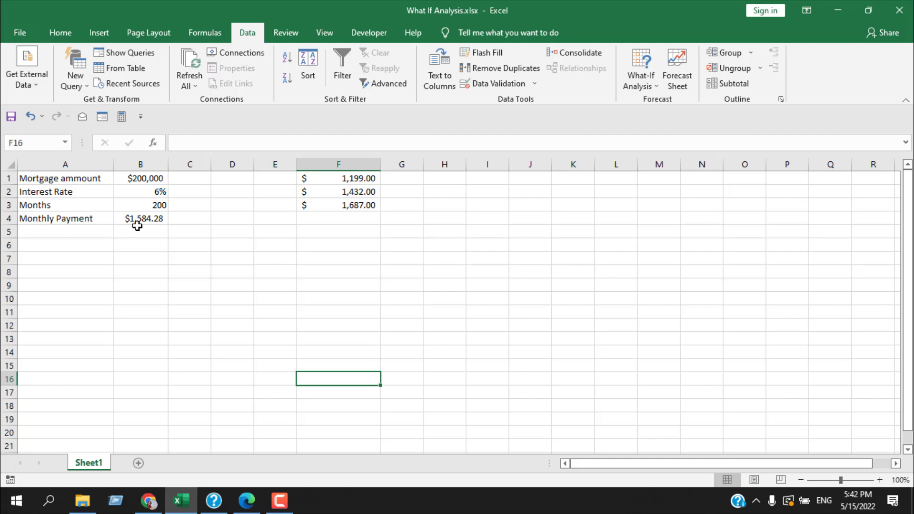
pyautogui.click(162, 222)
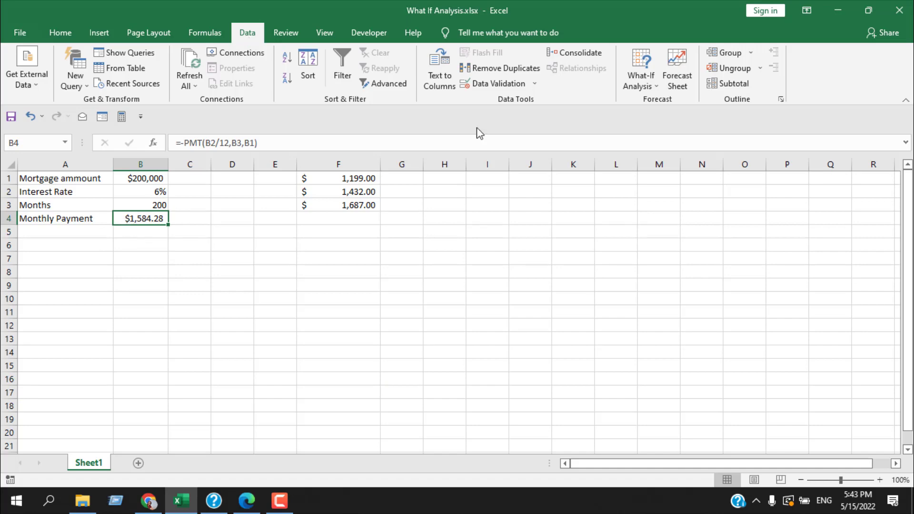
# Goal Seek B4 to a $1,687 payment by changing B3, then discard the result.
pyautogui.click(648, 72)
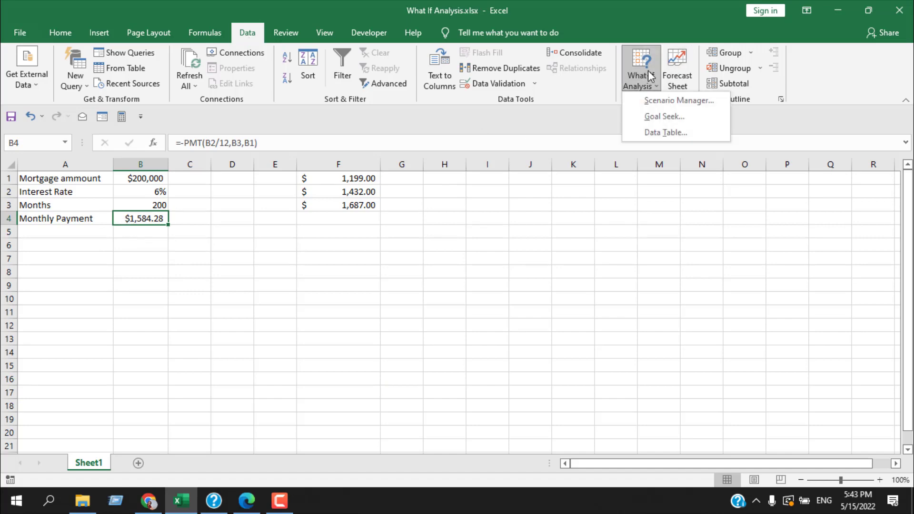
pyautogui.click(664, 118)
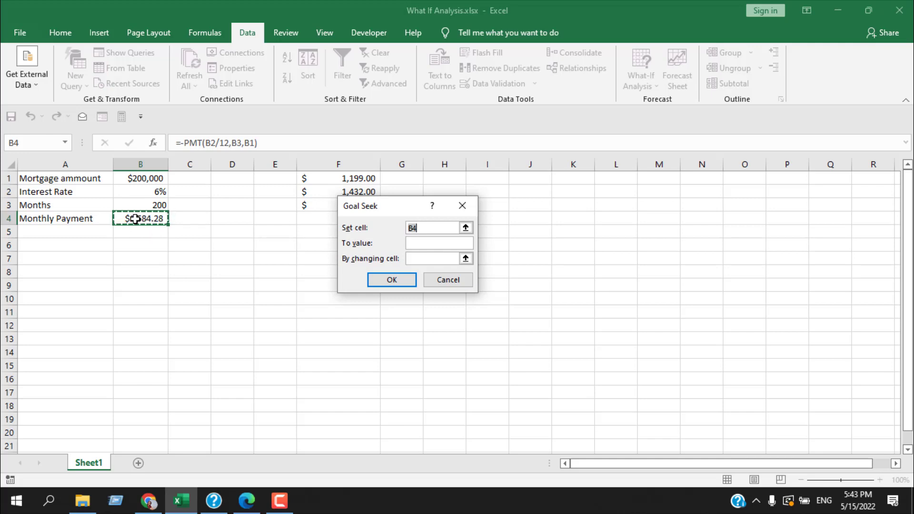
pyautogui.click(417, 244)
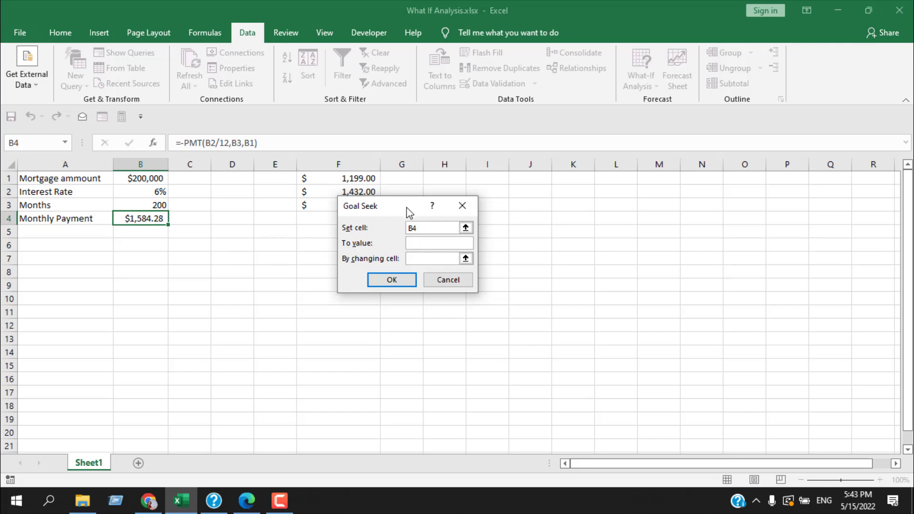
pyautogui.moveTo(404, 214); pyautogui.dragTo(393, 244)
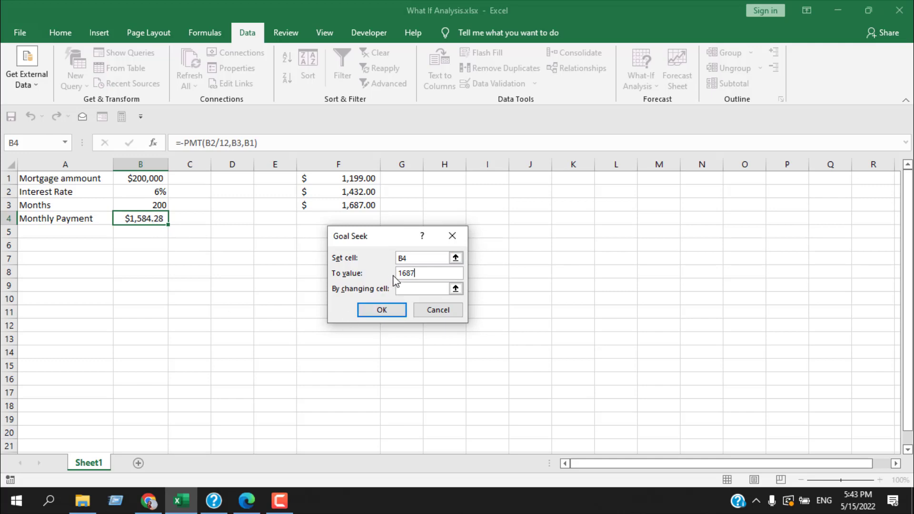
pyautogui.click(405, 289)
pyautogui.click(151, 207)
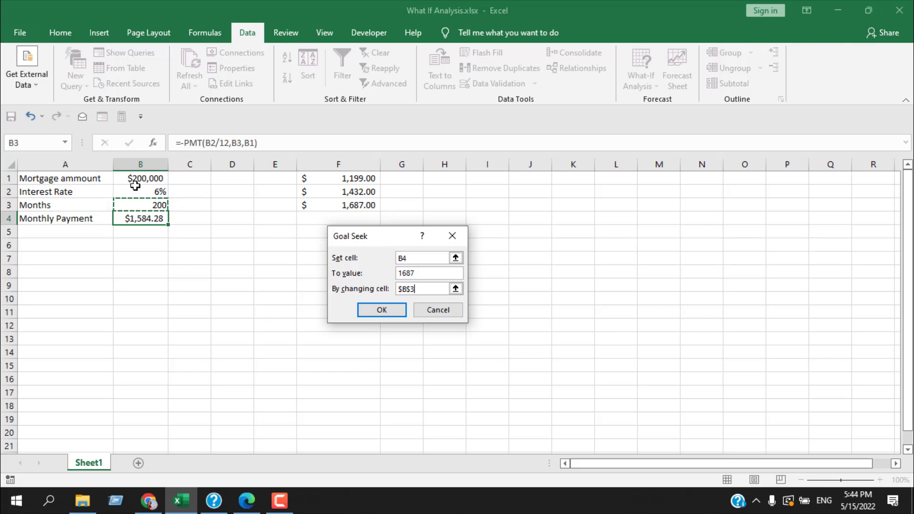
pyautogui.click(393, 314)
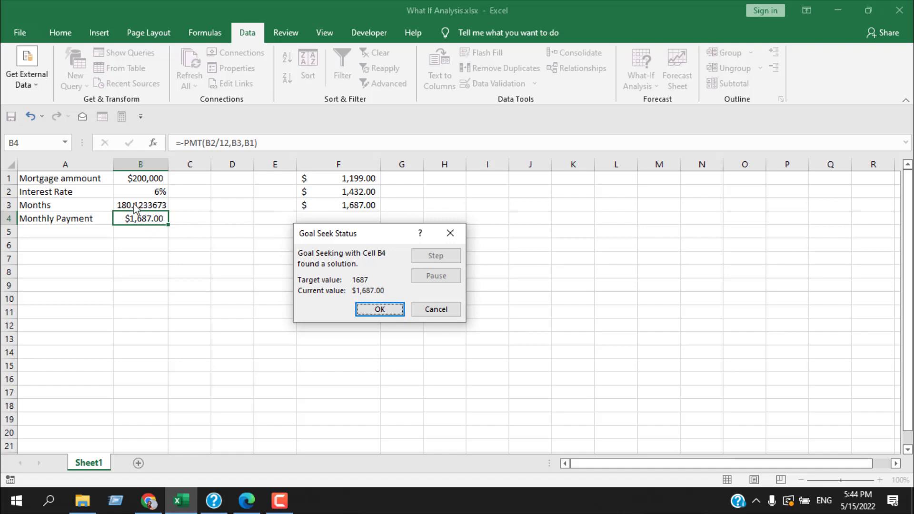
pyautogui.click(434, 309)
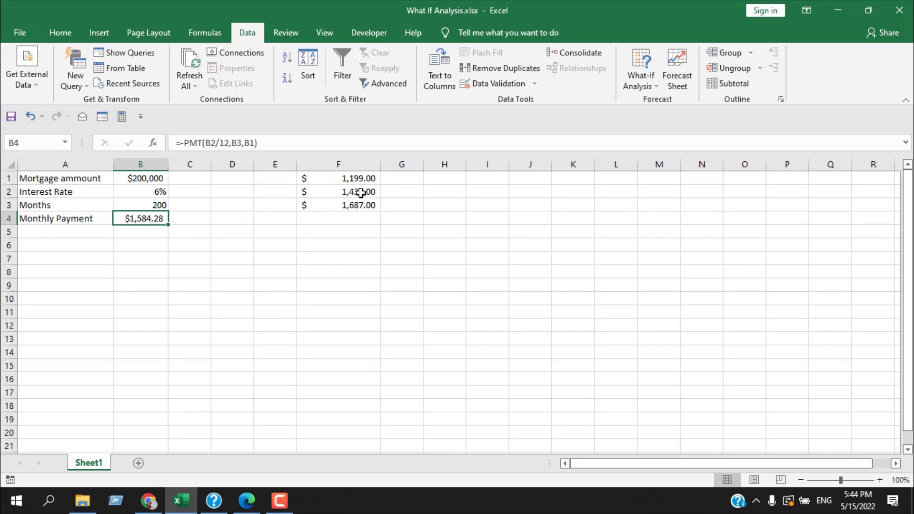
# Goal Seek B4 to 1432 by changing B3 and keep the 240.2790498 months result.
pyautogui.click(643, 79)
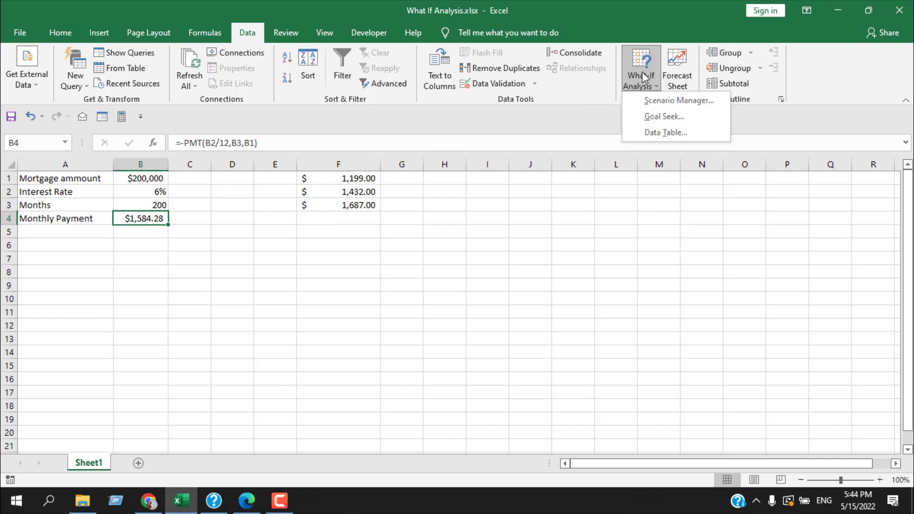
pyautogui.click(683, 123)
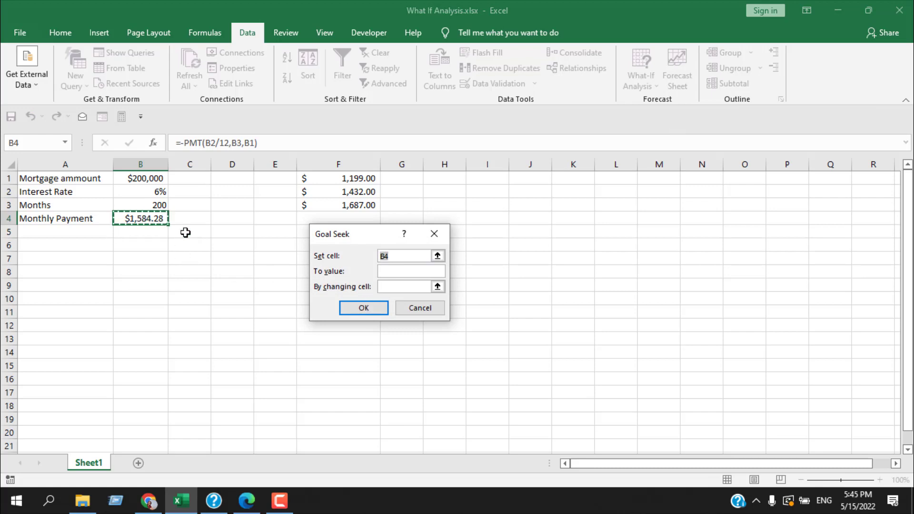
pyautogui.click(387, 275)
pyautogui.write('1432')
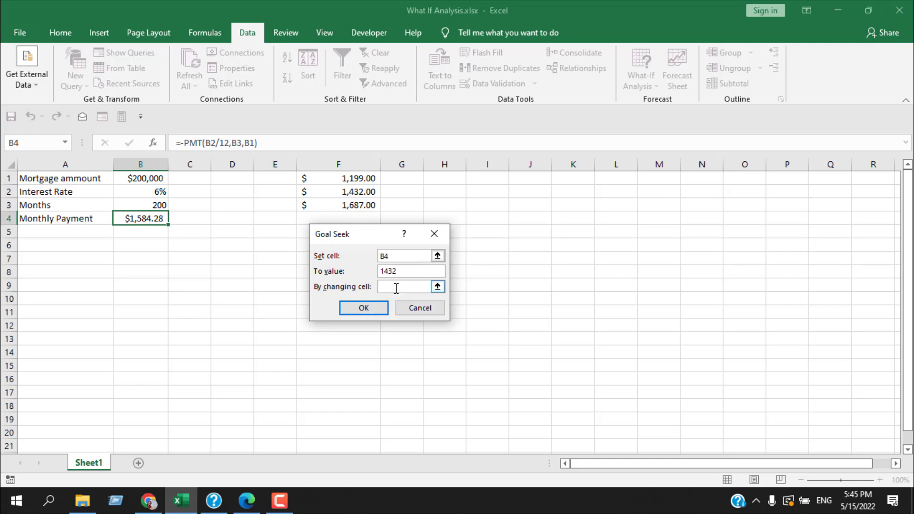
pyautogui.click(137, 203)
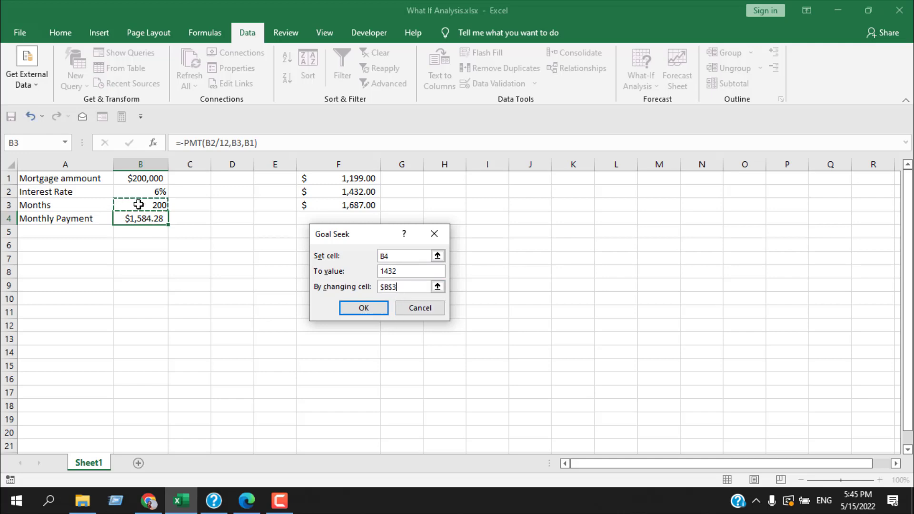
pyautogui.click(364, 308)
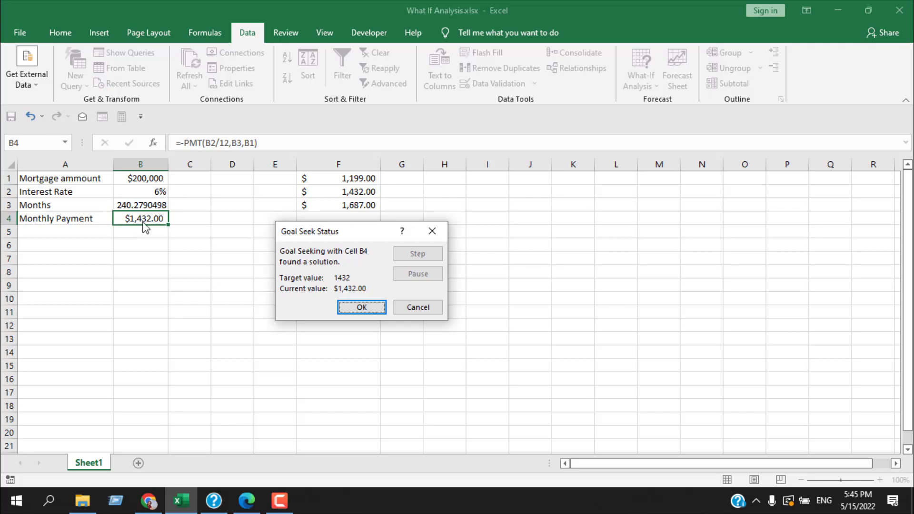
pyautogui.click(376, 312)
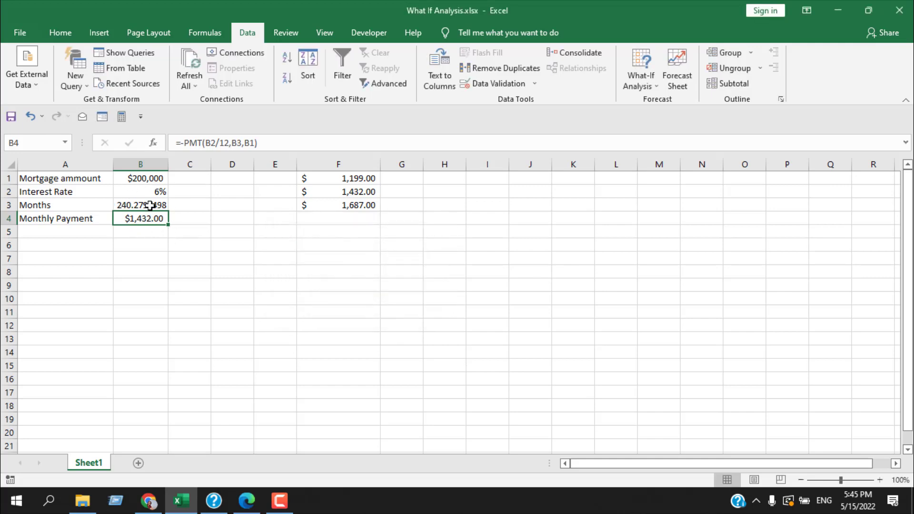
pyautogui.click(163, 255)
pyautogui.click(155, 220)
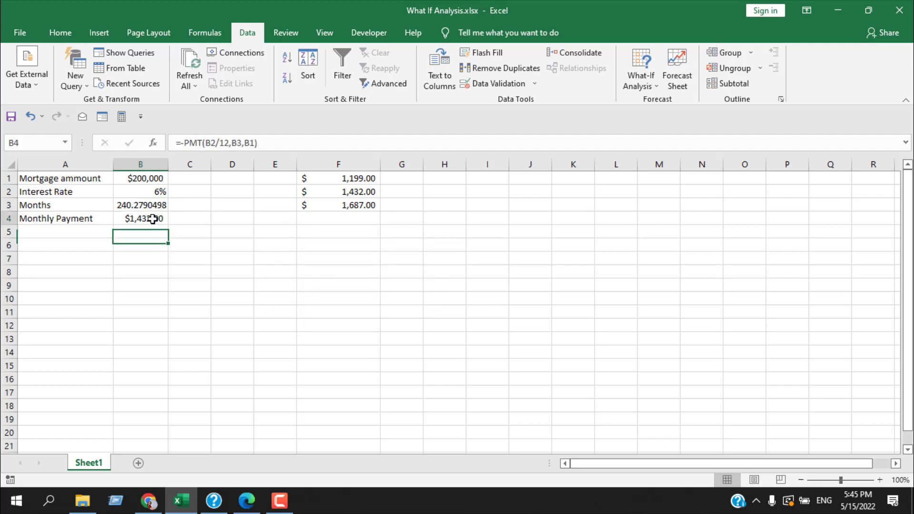
pyautogui.click(145, 180)
pyautogui.click(145, 194)
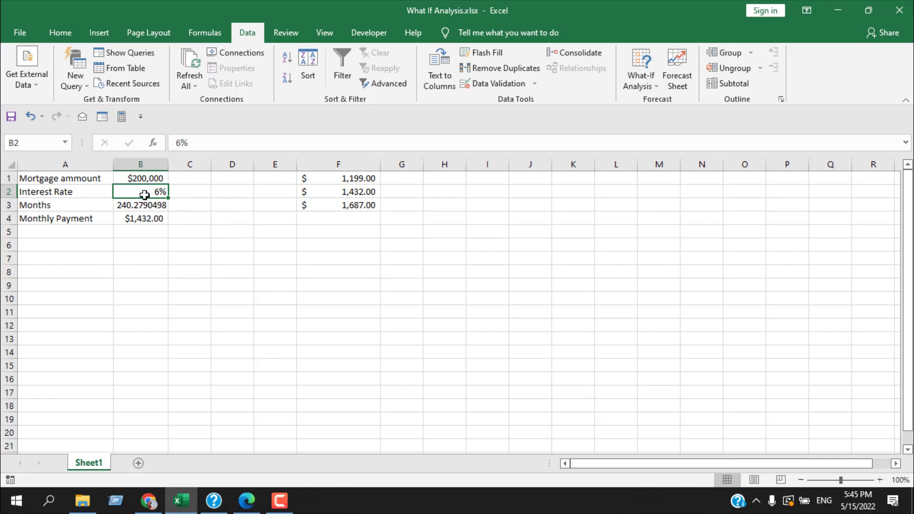
pyautogui.click(156, 218)
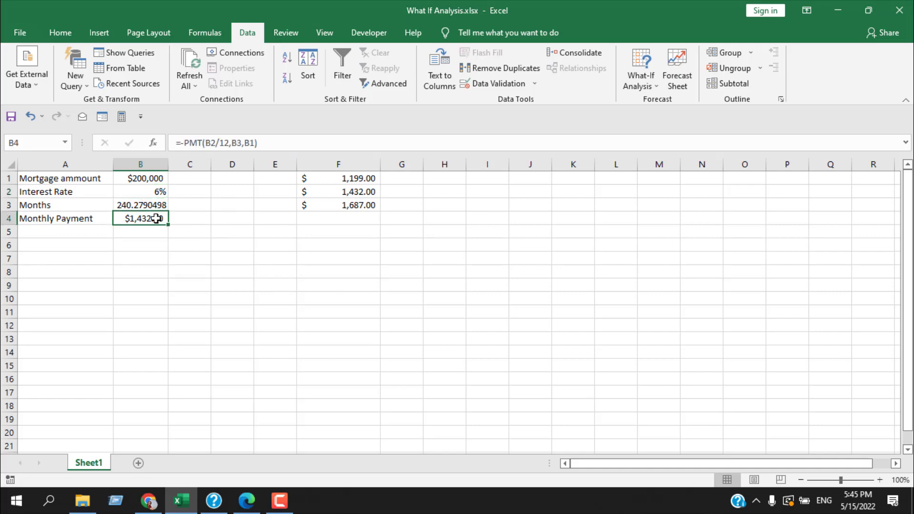
pyautogui.click(640, 82)
pyautogui.click(678, 116)
pyautogui.click(375, 269)
pyautogui.write('12')
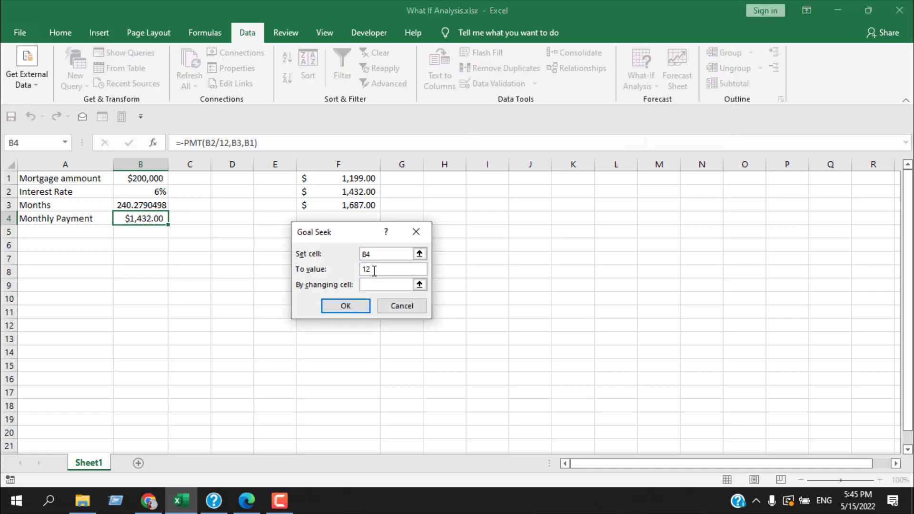
pyautogui.write('00')
pyautogui.click(387, 285)
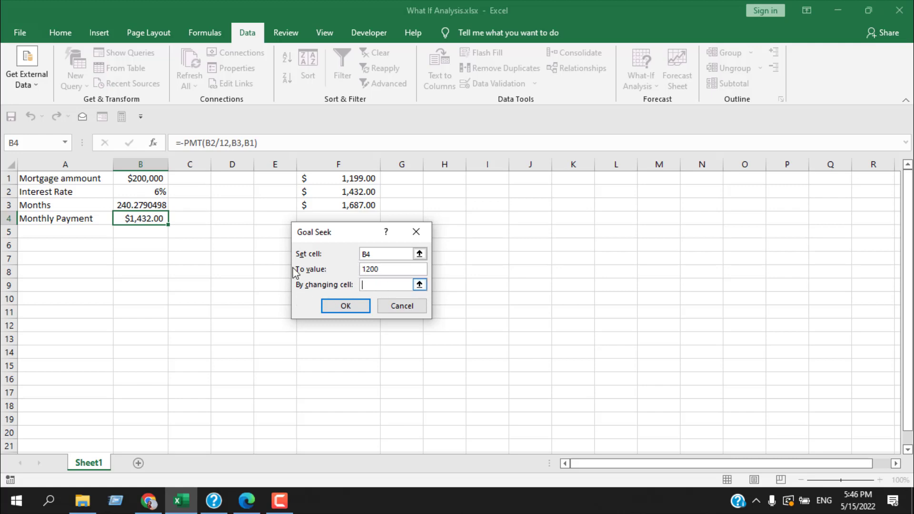
pyautogui.click(157, 194)
pyautogui.click(361, 307)
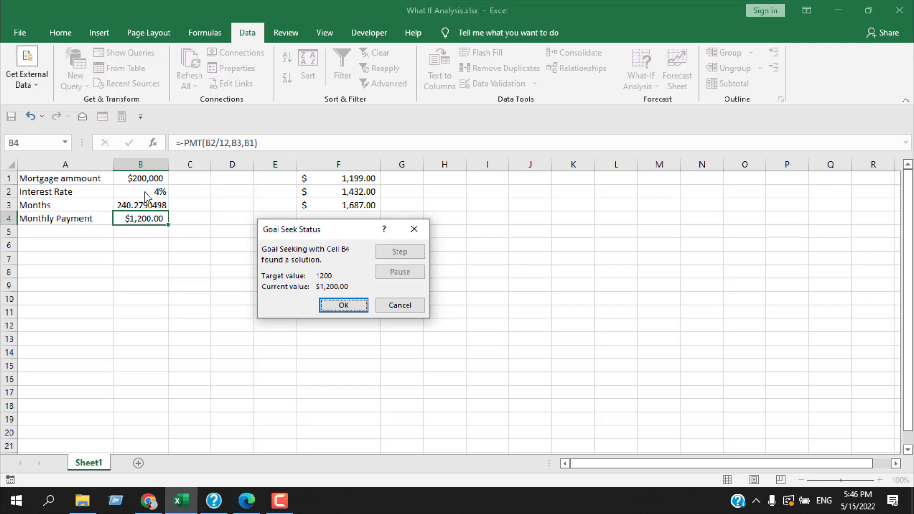
pyautogui.click(400, 304)
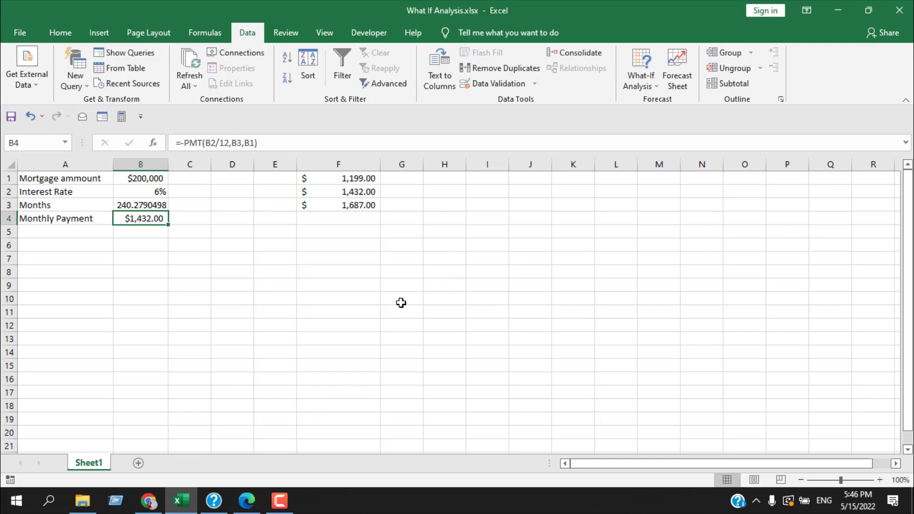